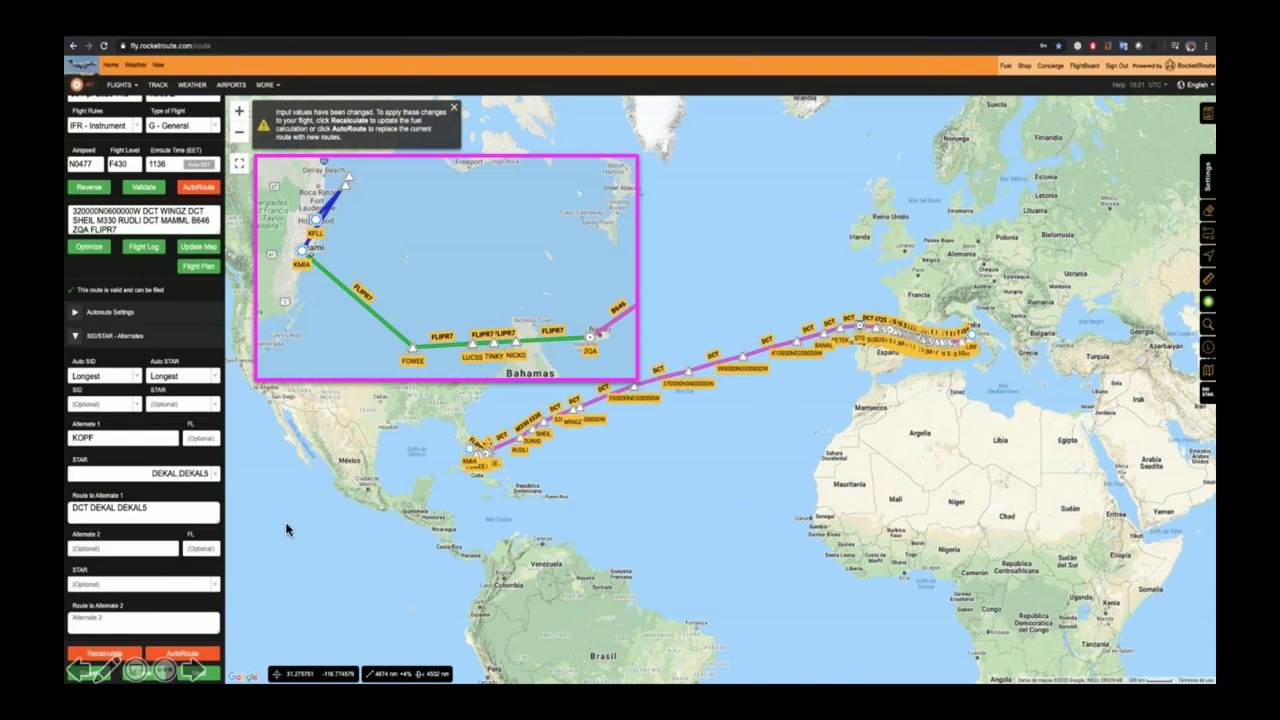
pyautogui.click(470, 352)
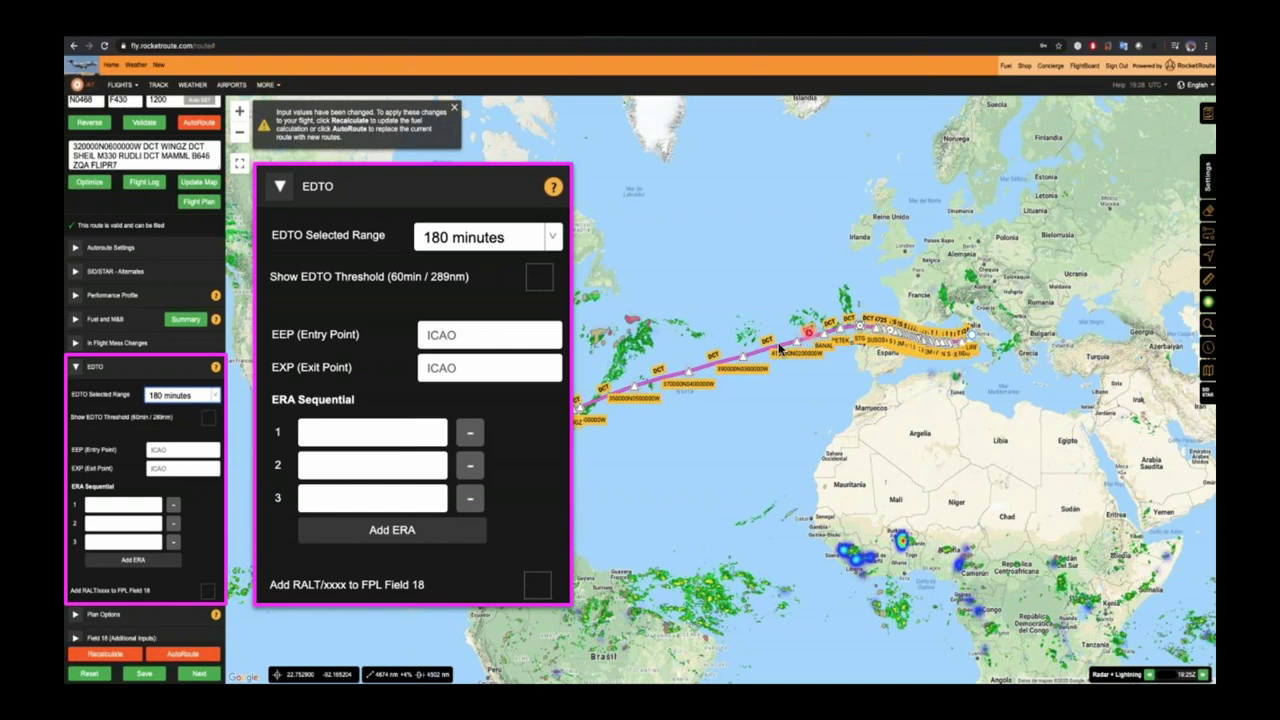
pyautogui.click(869, 287)
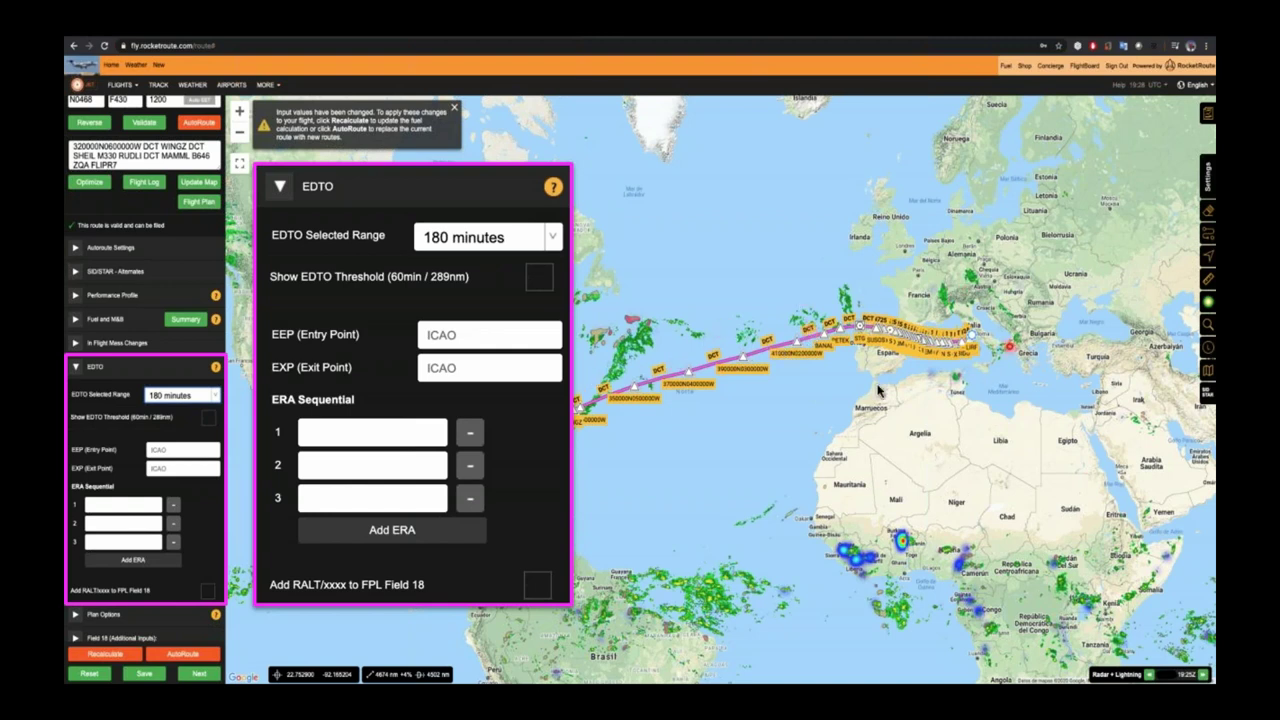
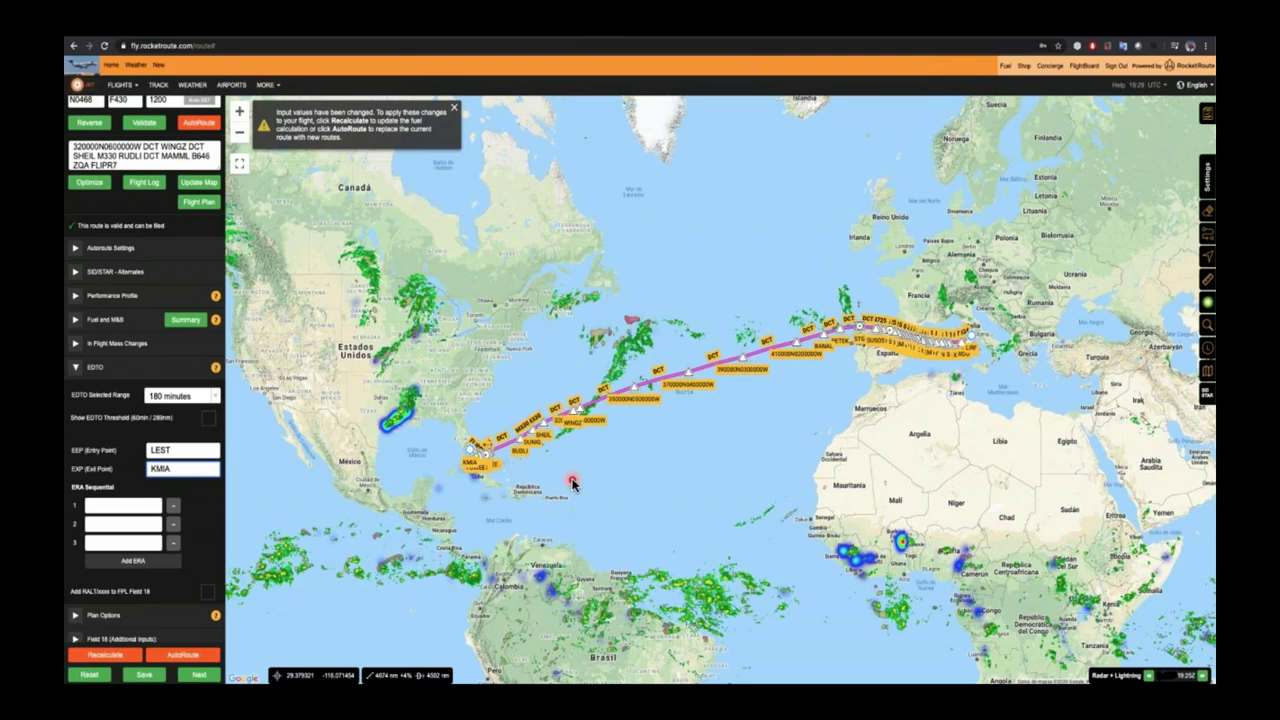
# Step: Confirm KMIA as the EDTO exit point and list LEST, LPLA and TXKF as the sequential en-route alternates
pyautogui.press('Return')
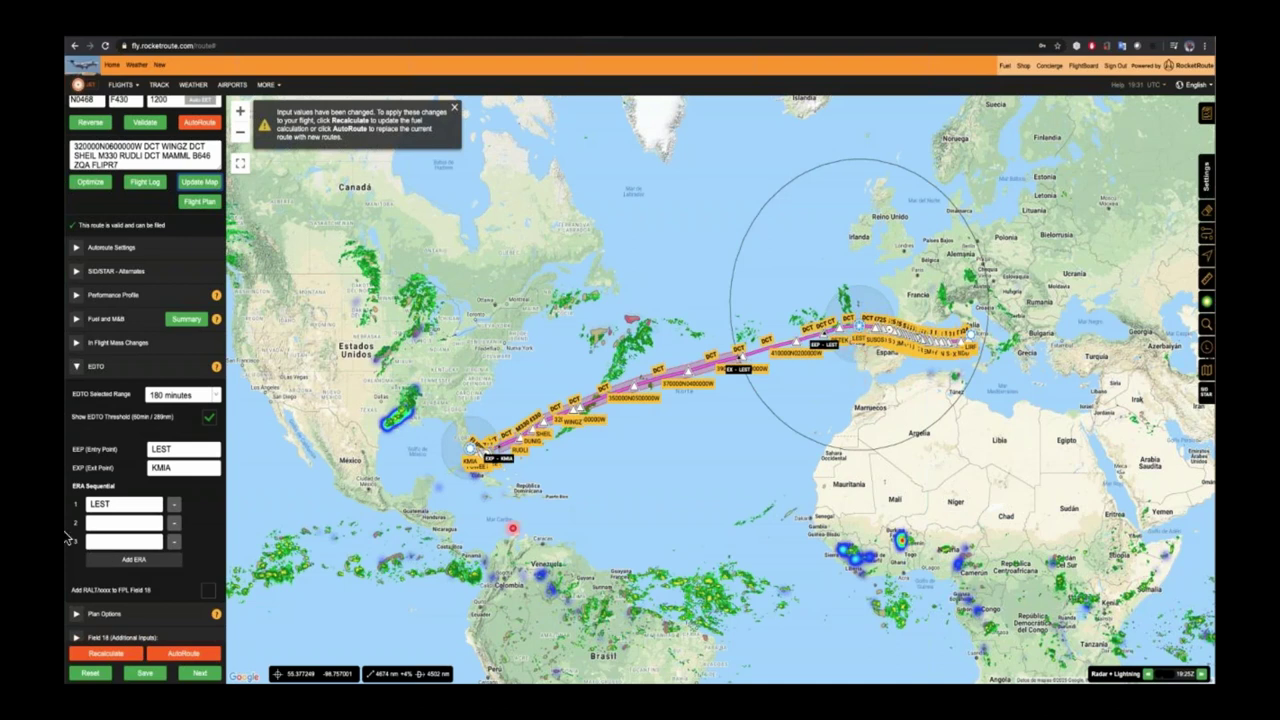
pyautogui.click(94, 522)
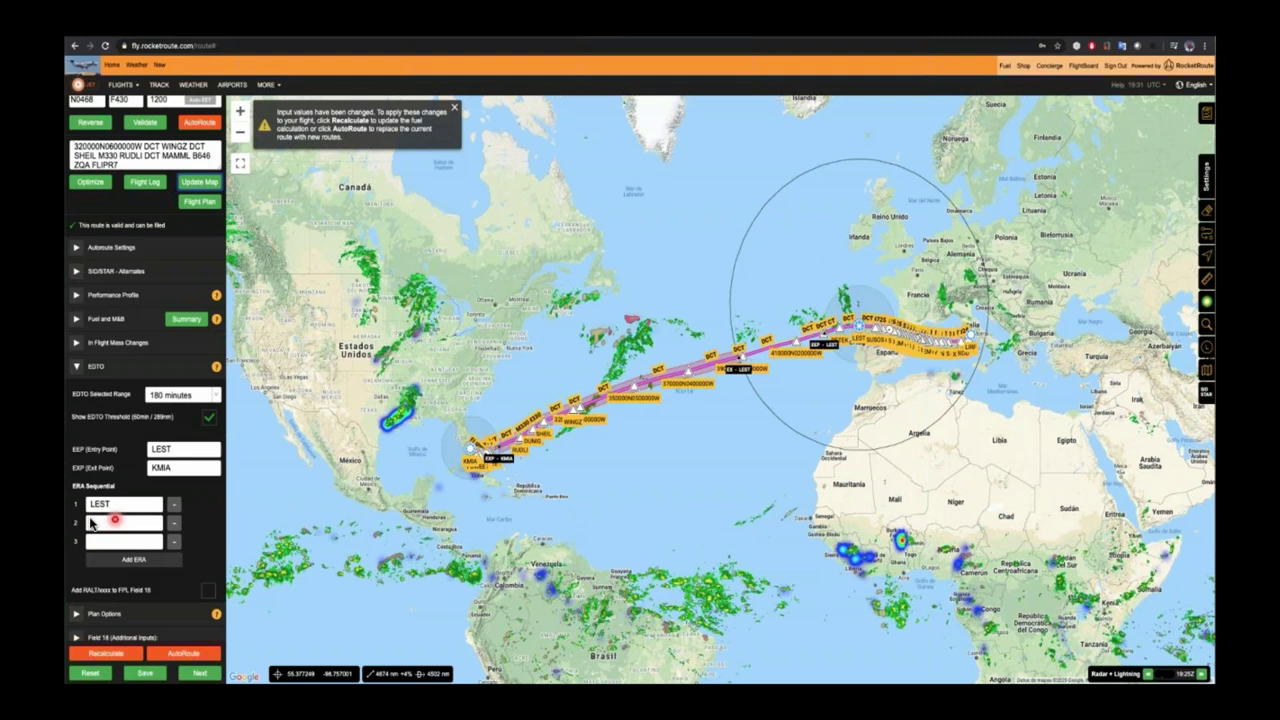
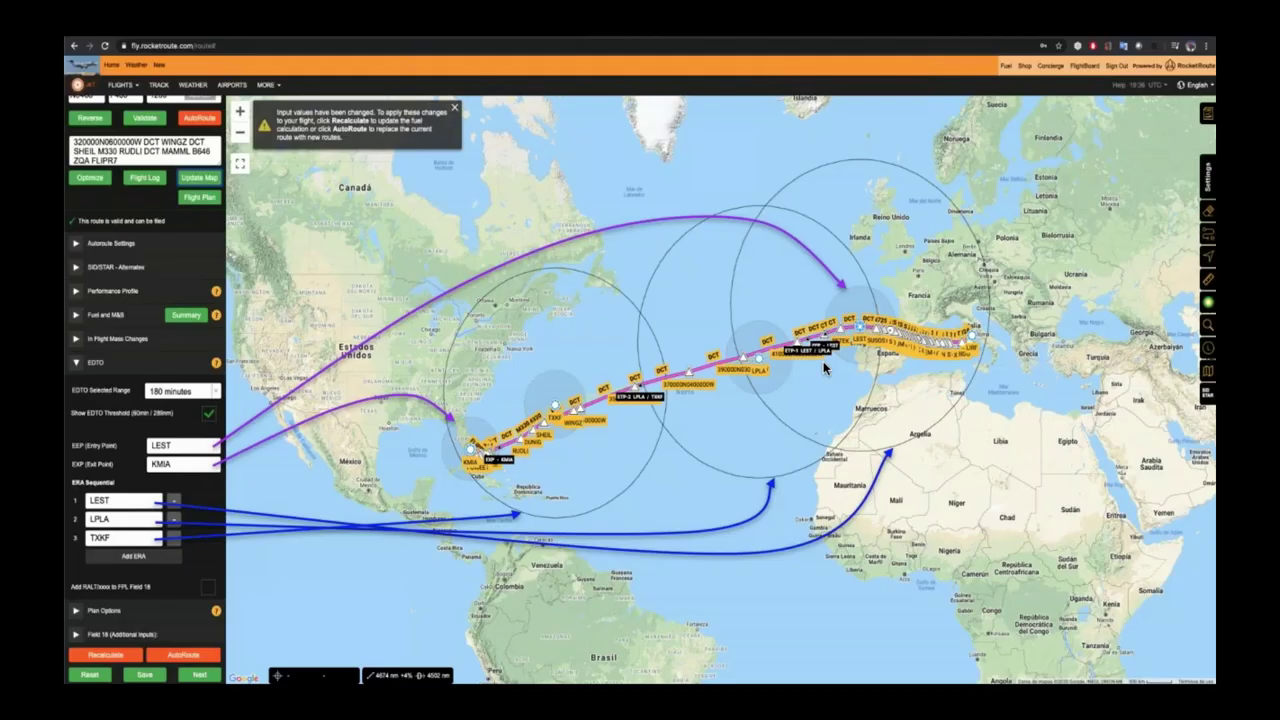
# Step: Inspect the EDTO entry point, equal time points and alternate range circles along the Atlantic route on the map
pyautogui.click(823, 366)
pyautogui.moveTo(824, 367)
pyautogui.mouseDown()
pyautogui.moveTo(829, 326)
pyautogui.moveTo(864, 350)
pyautogui.moveTo(857, 318)
pyautogui.mouseUp()
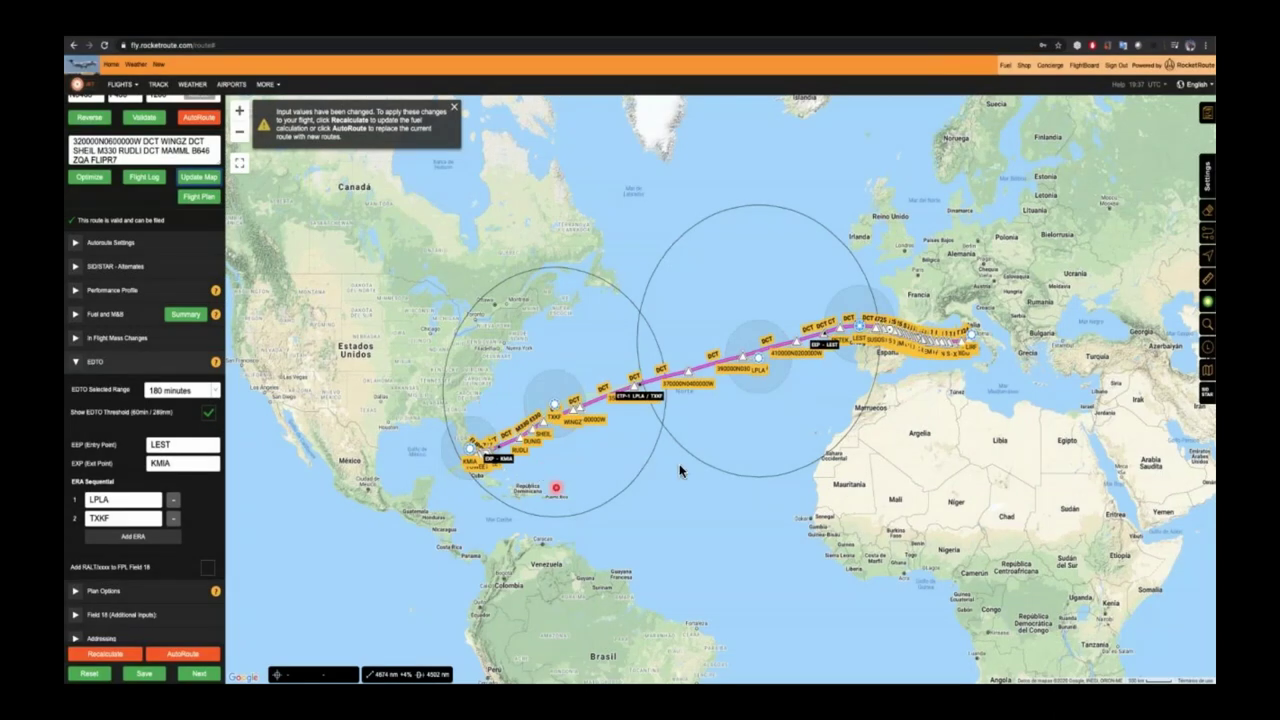
pyautogui.click(1018, 443)
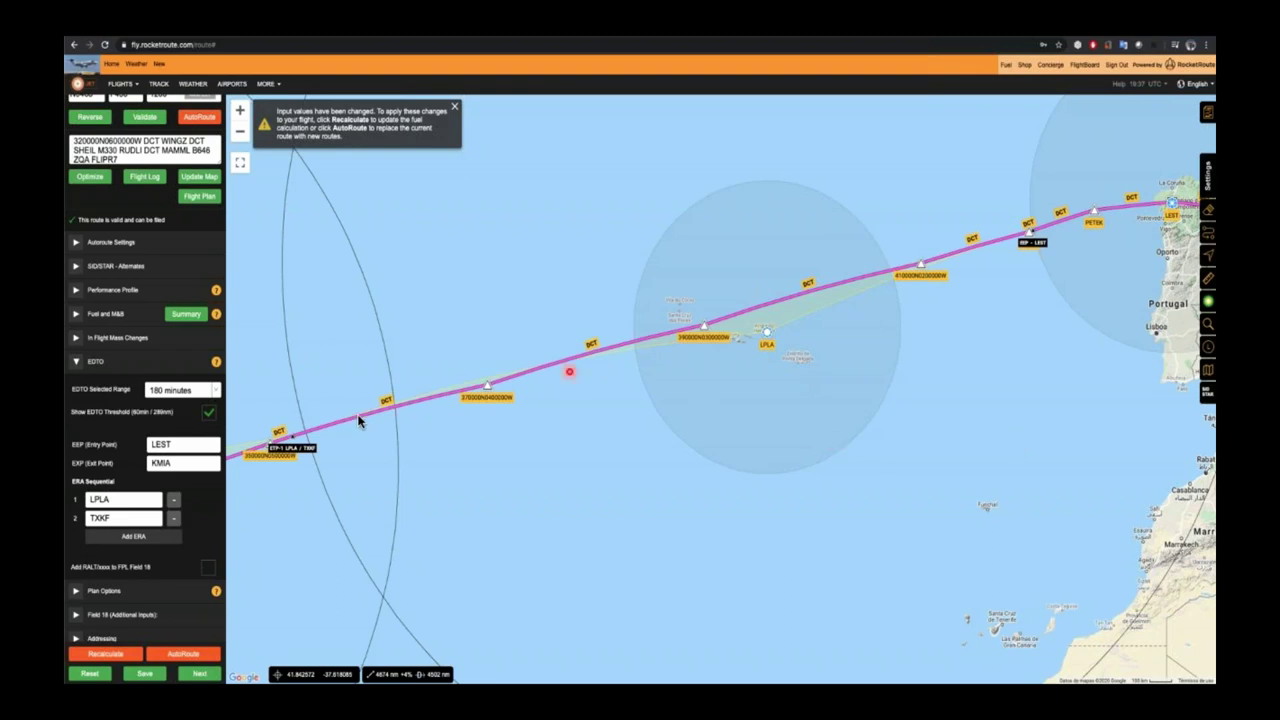
pyautogui.click(1077, 231)
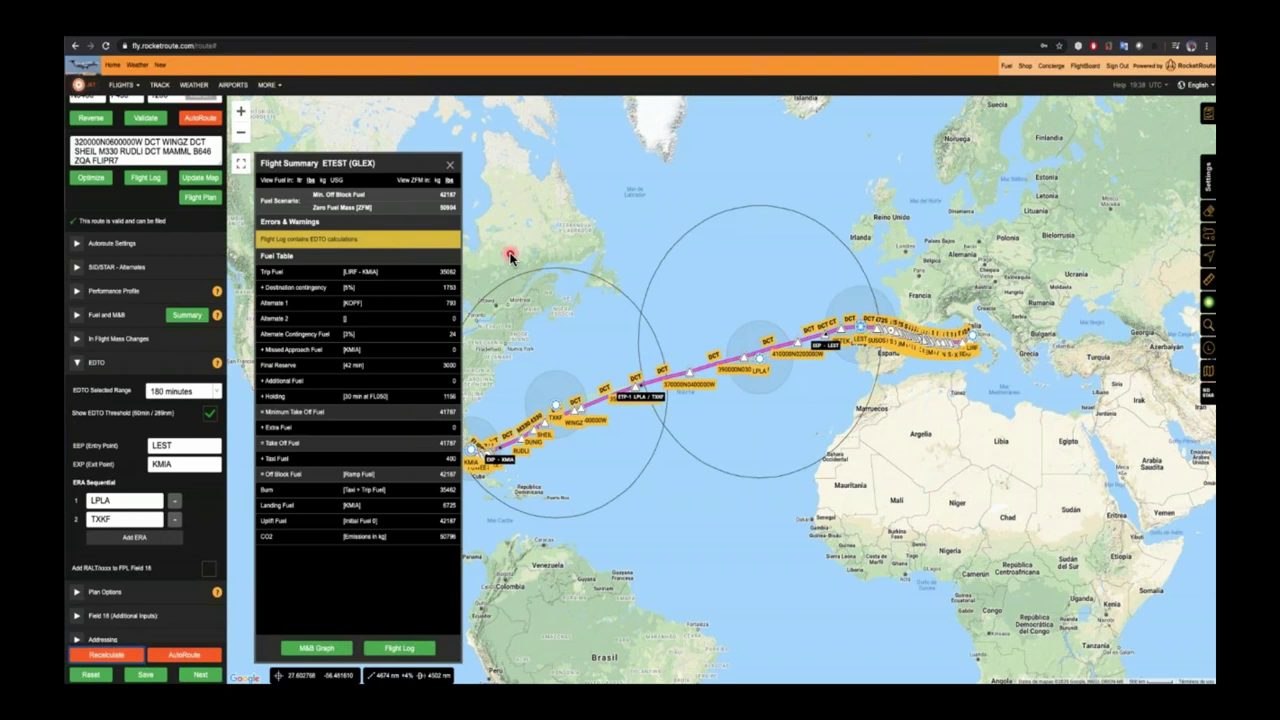
# Step: Review the flight summary and open the flight's Mass & Balance report
pyautogui.click(353, 181)
pyautogui.click(470, 177)
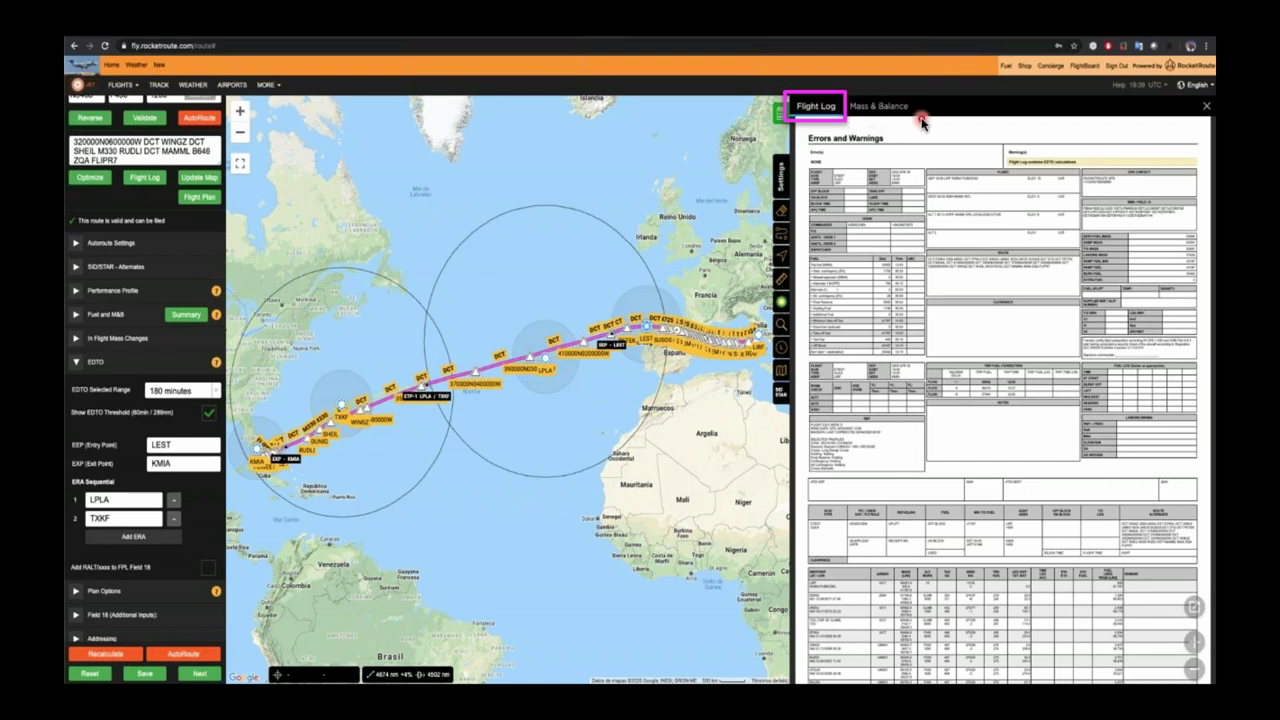
pyautogui.click(866, 112)
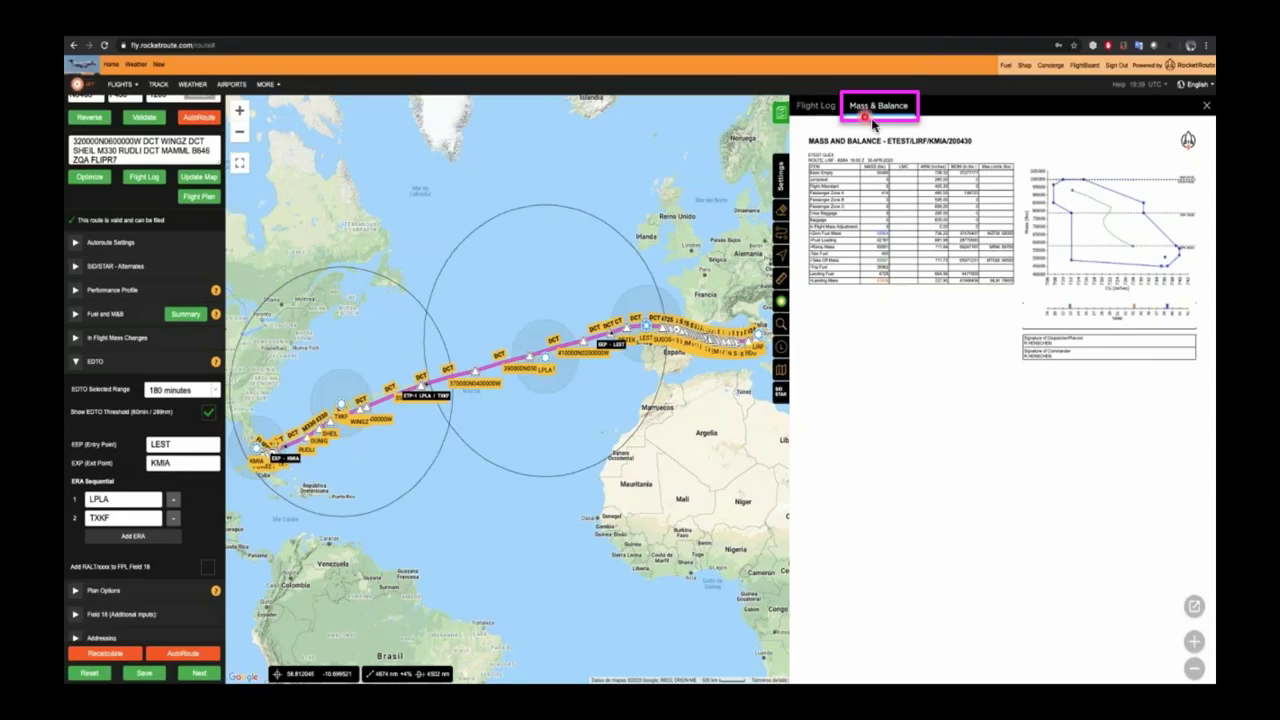
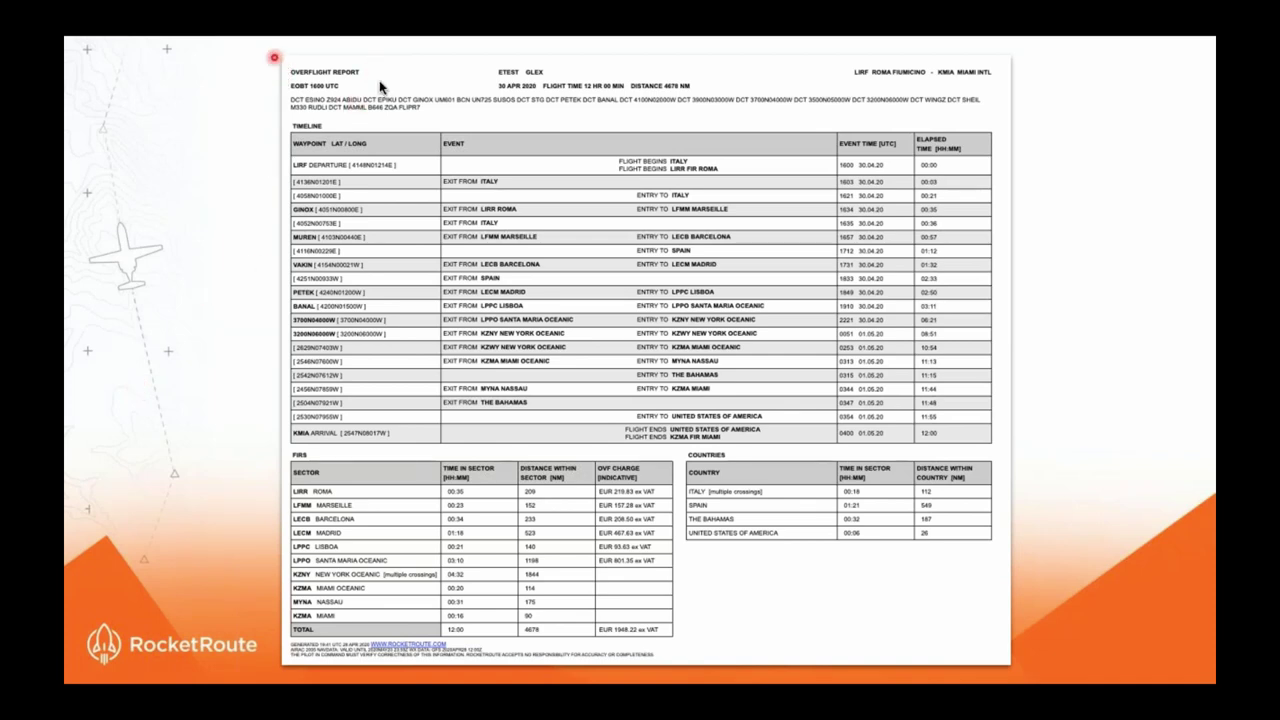
pyautogui.click(247, 101)
pyautogui.click(274, 297)
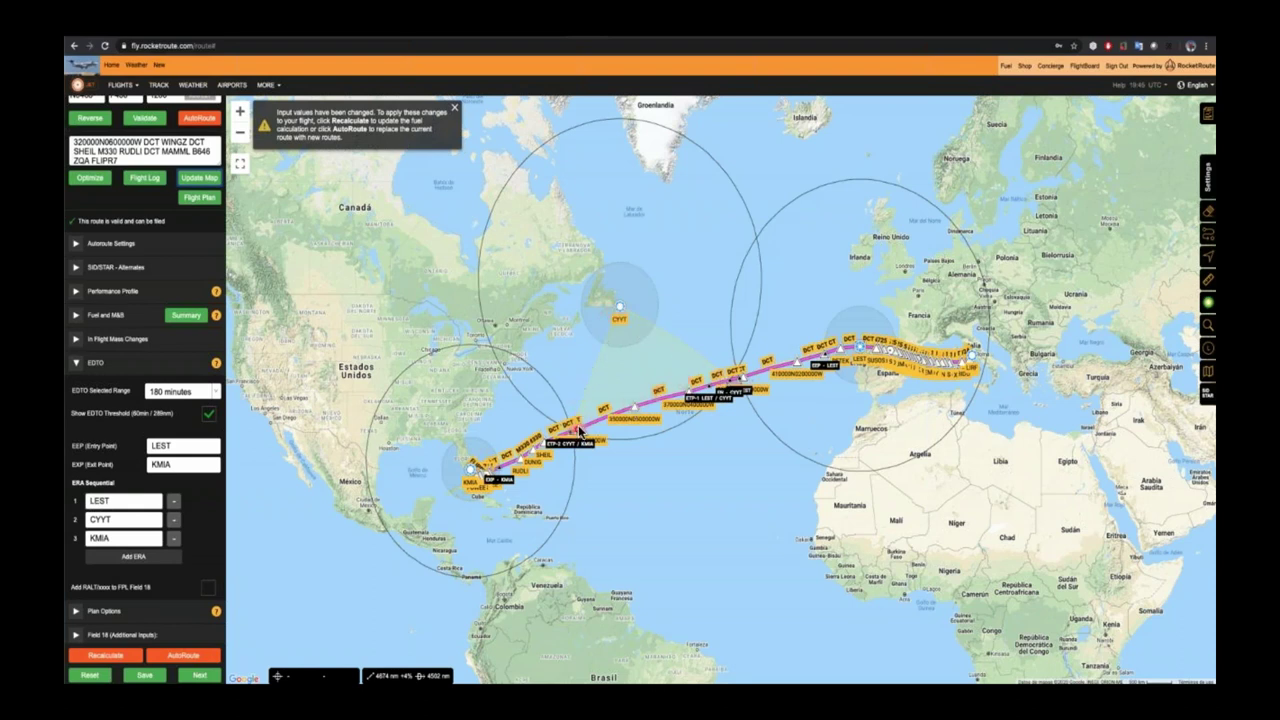
# Step: Examine the equal time points and the route segments between the LEST, CYYT and KMIA range circles for EDTO coverage
pyautogui.click(680, 461)
pyautogui.click(729, 425)
pyautogui.click(771, 396)
pyautogui.click(723, 425)
pyautogui.click(711, 348)
pyautogui.click(767, 401)
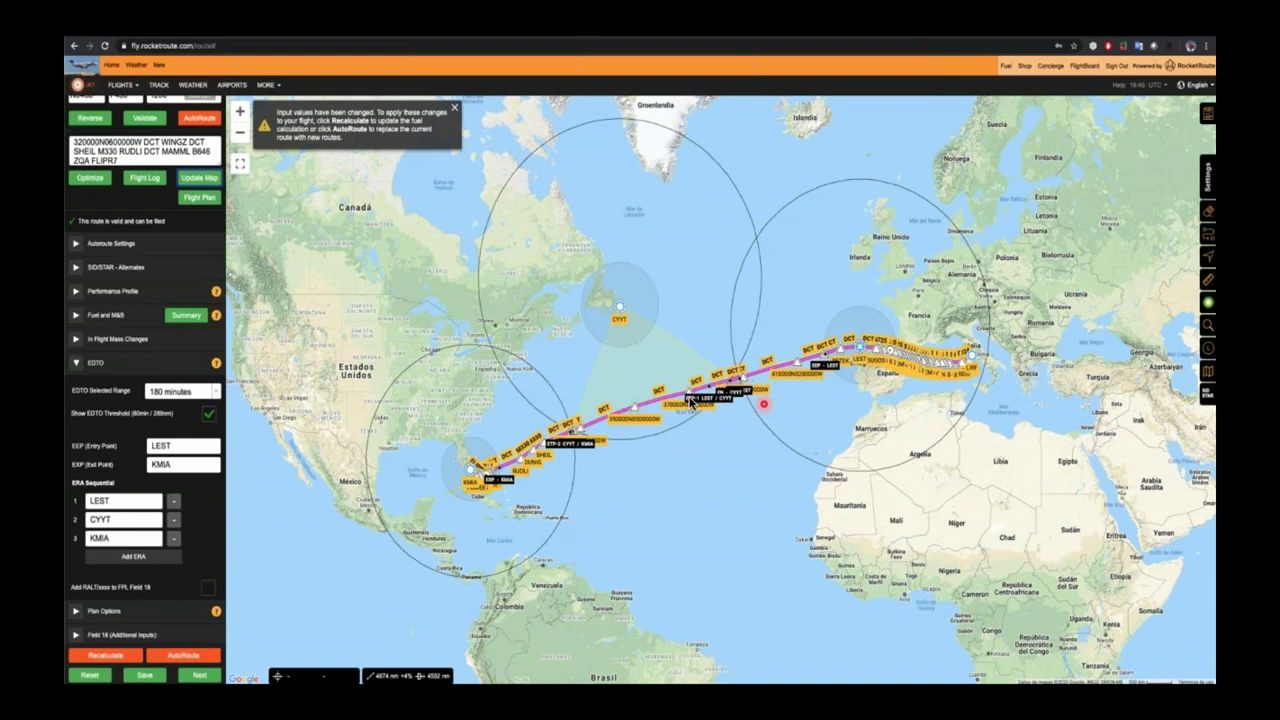
pyautogui.click(610, 466)
pyautogui.click(575, 413)
pyautogui.click(604, 464)
pyautogui.click(660, 504)
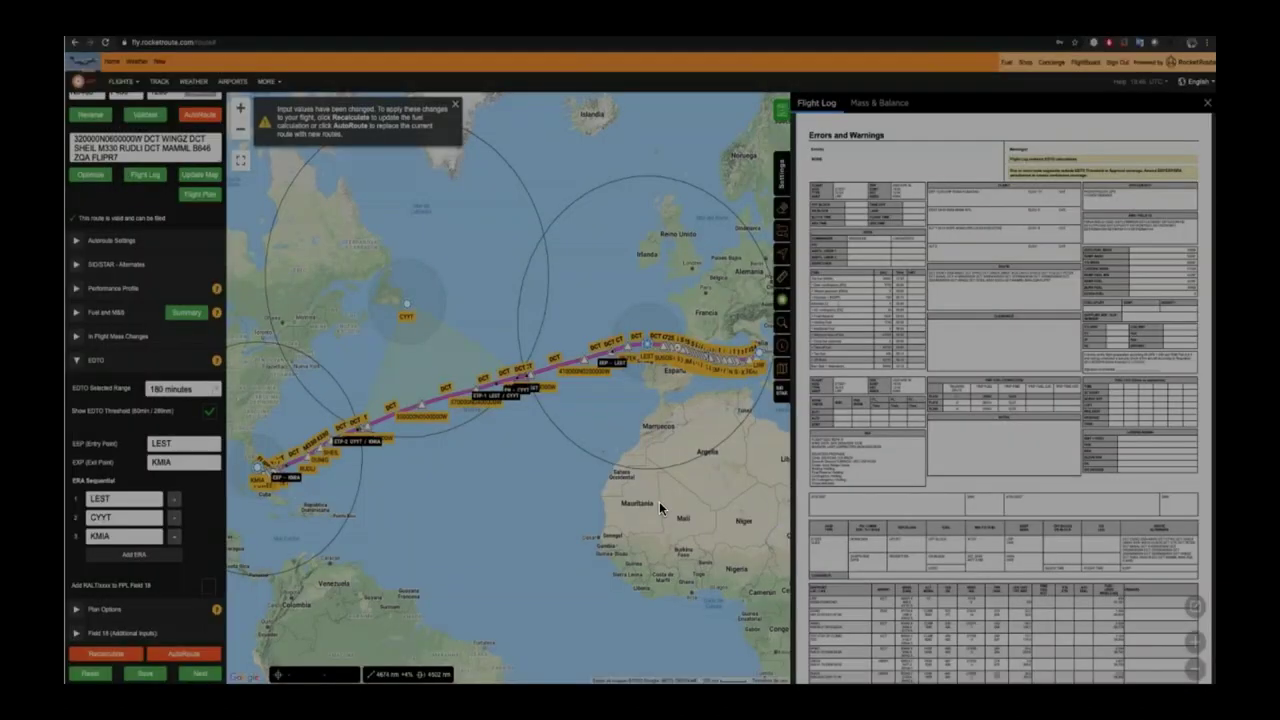
# Step: Read the EDTO entries under Errors and Warnings in the flight log
pyautogui.click(734, 452)
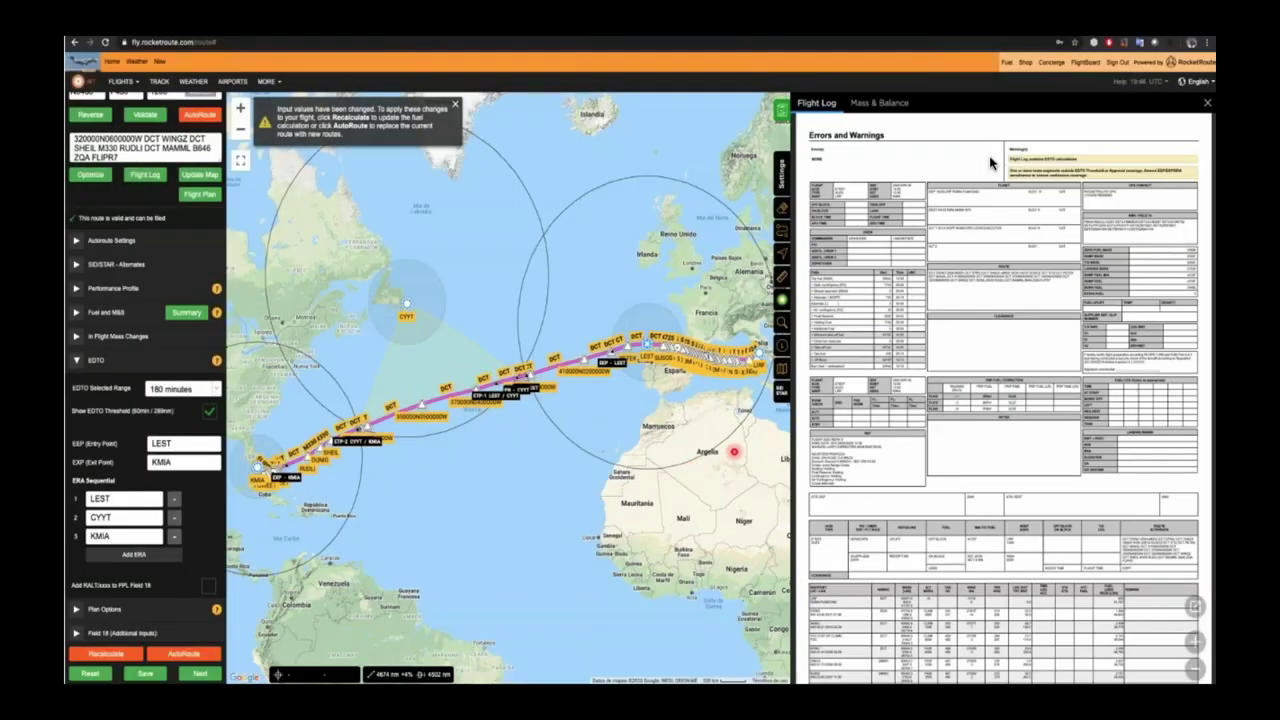
pyautogui.click(1001, 167)
pyautogui.click(973, 177)
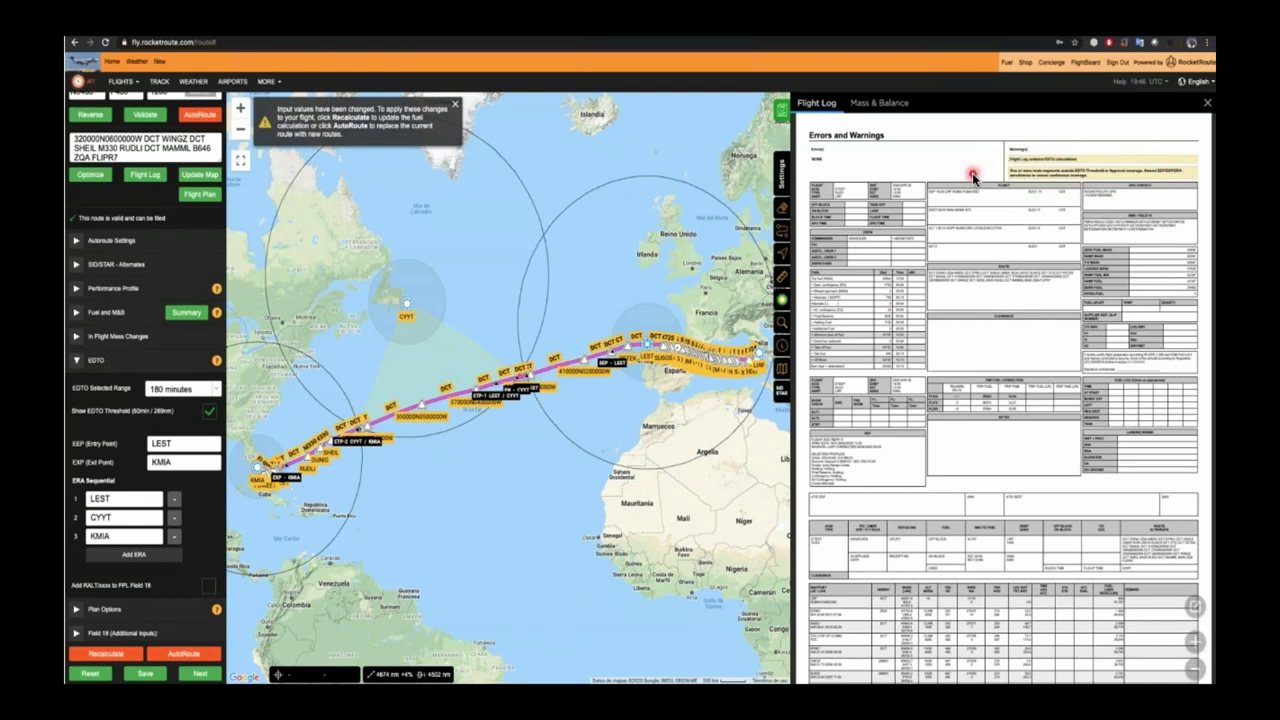
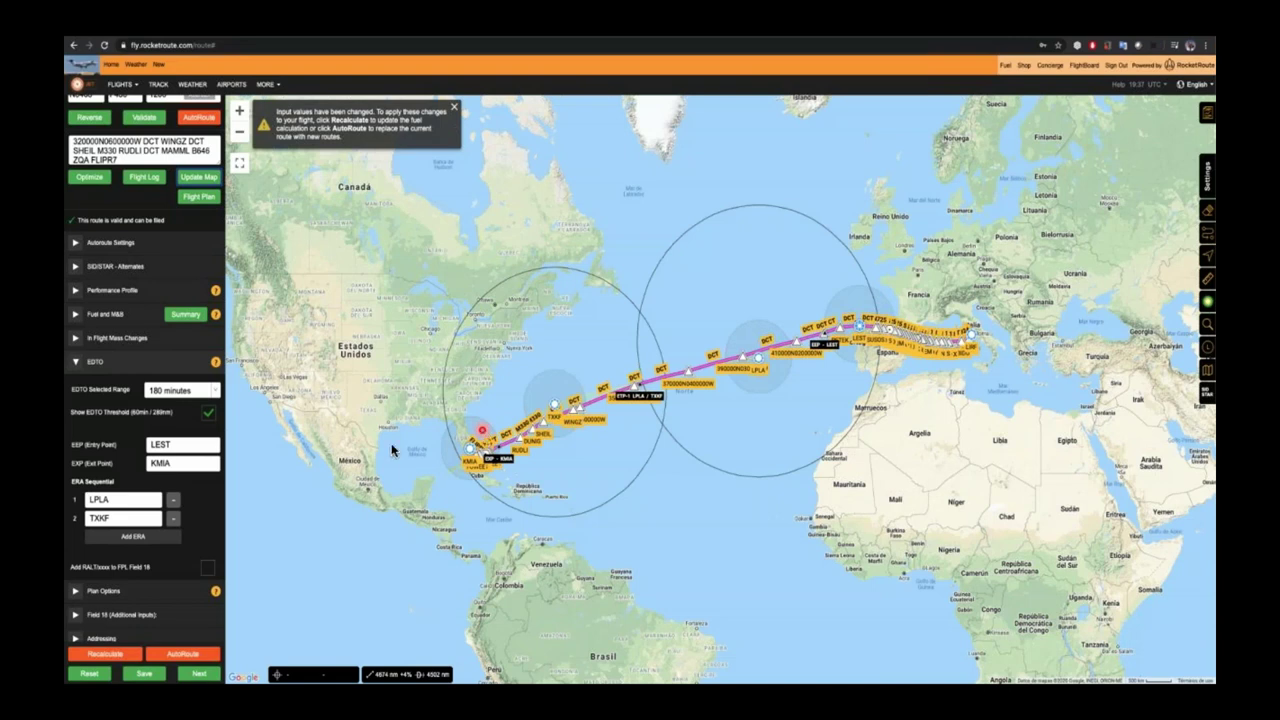
# Step: Check the route advisories of the flight plan that is ready to file
pyautogui.click(197, 514)
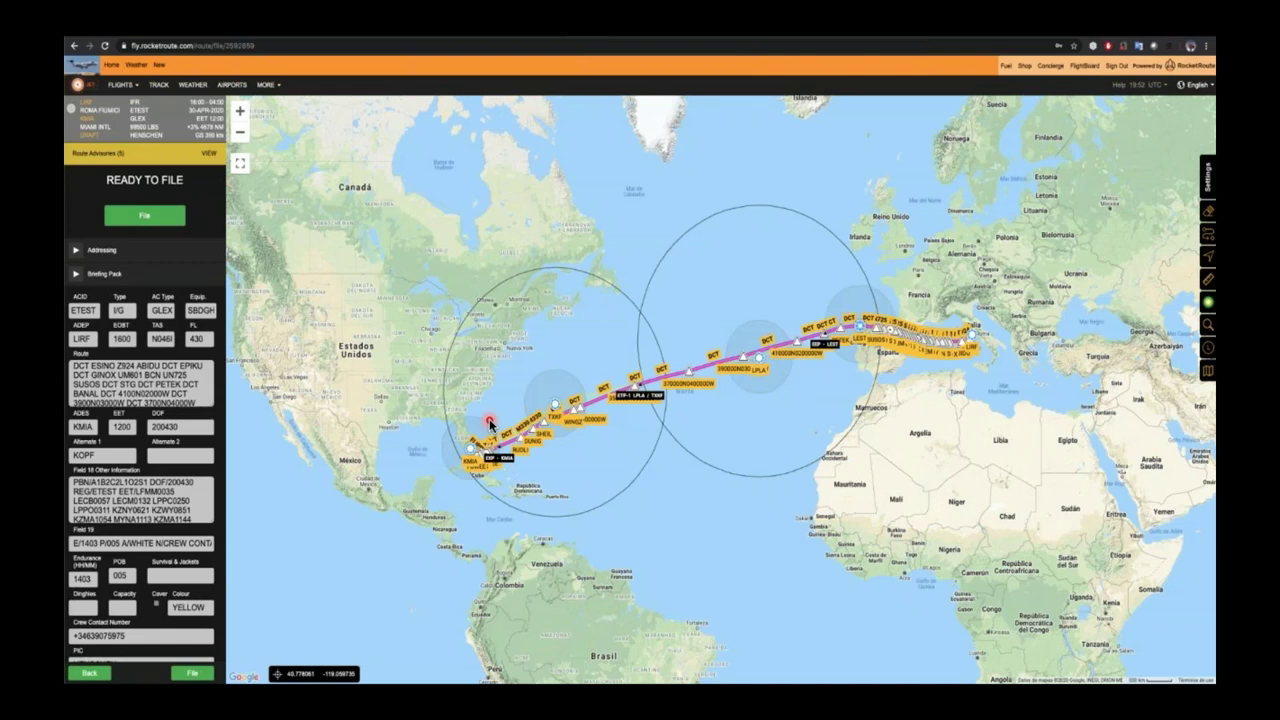
pyautogui.click(197, 159)
pyautogui.click(210, 158)
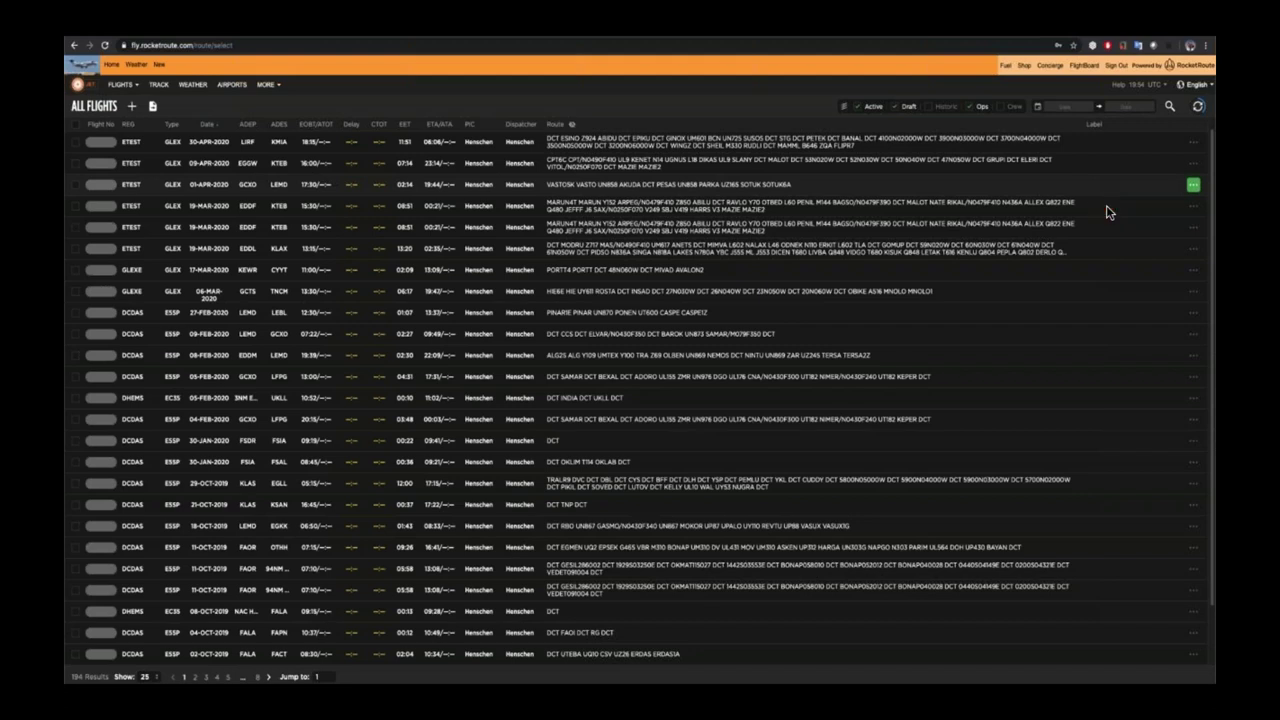
# Step: Switch to the presentation slide on EDTO aircraft setup
pyautogui.press('super+Tab')
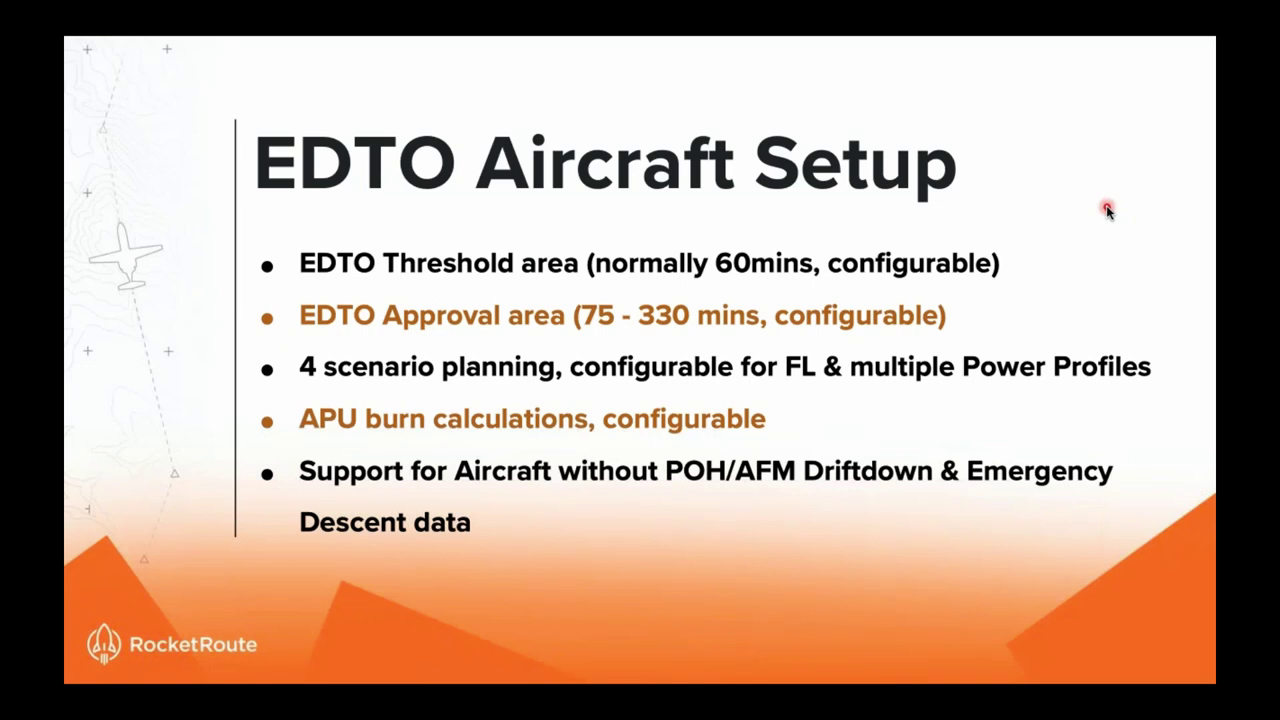